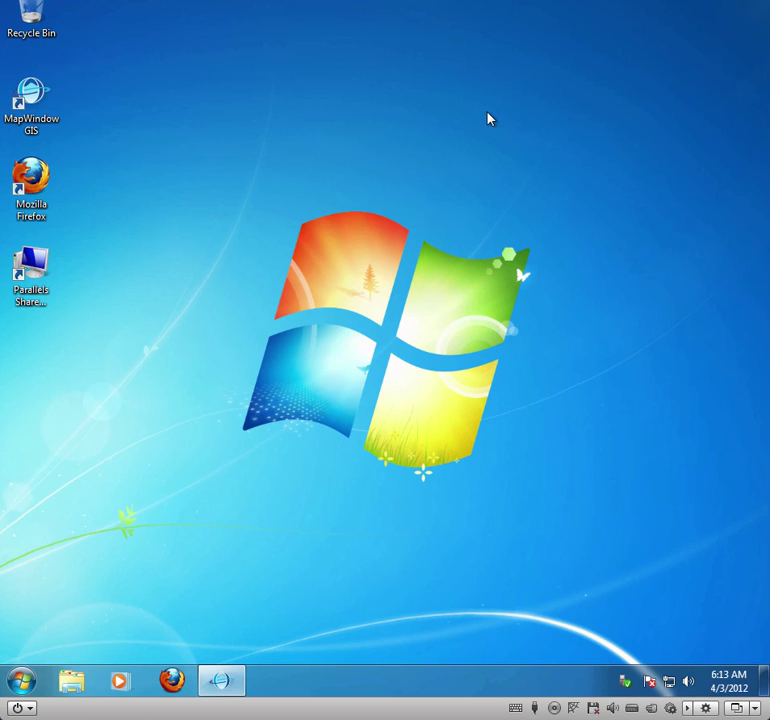
Launch dnrgps from the top of the Windows 7 Start menu
click(21, 681)
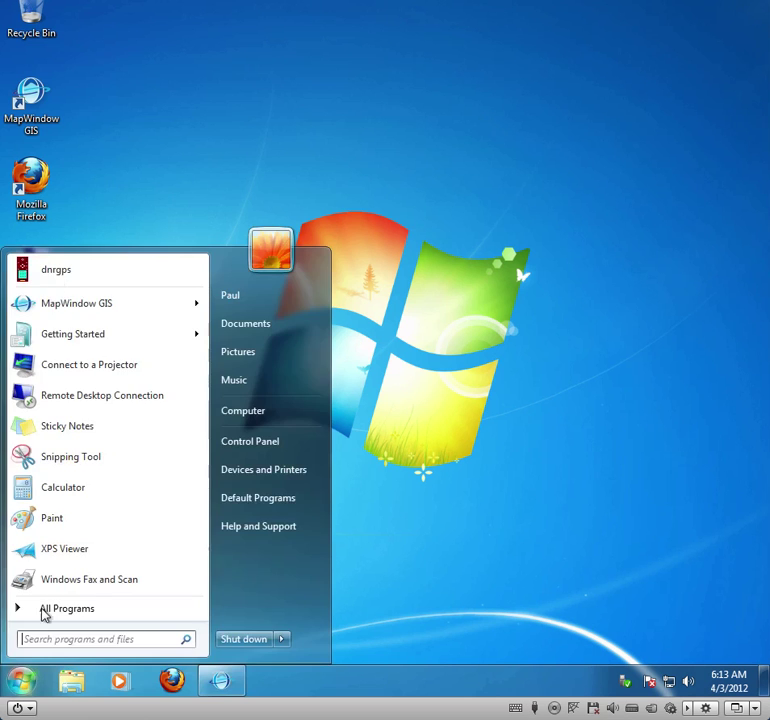
click(54, 276)
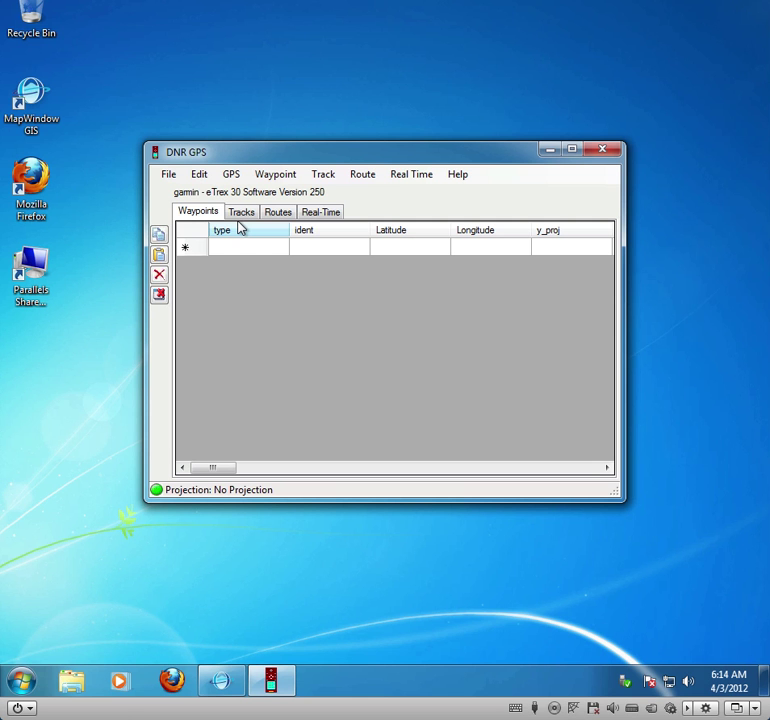
click(205, 176)
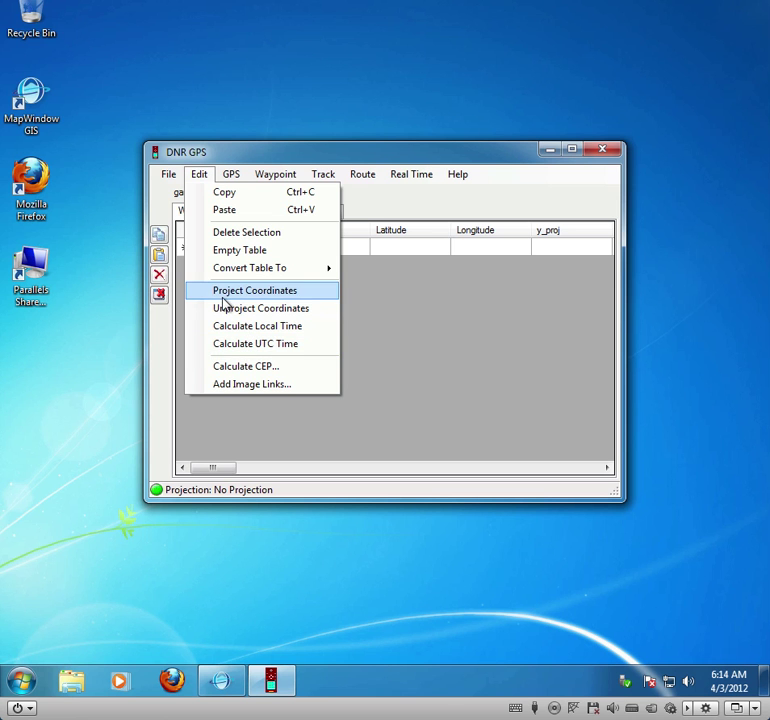
click(365, 208)
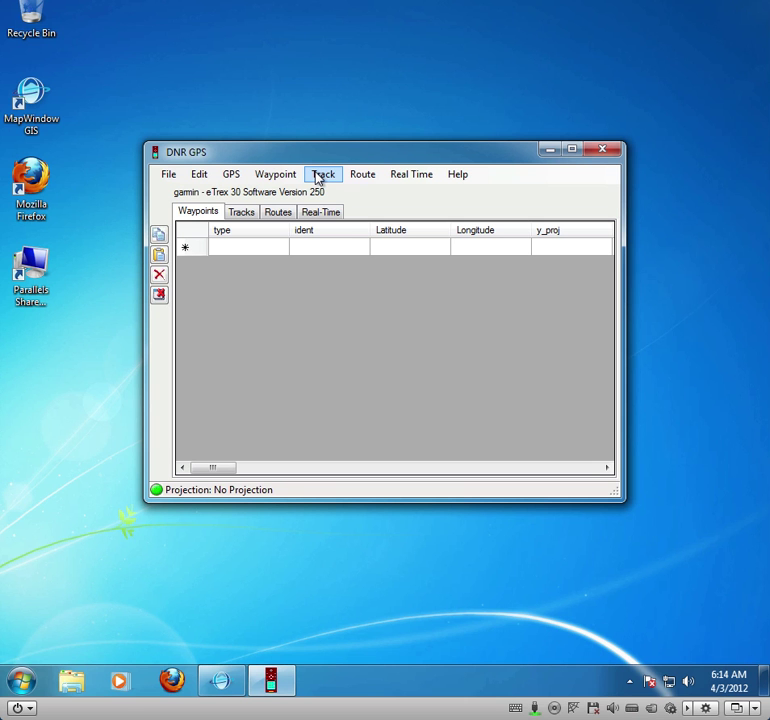
Detect the connected Garmin eTrex 30 and start a track download to list its GPX files
click(319, 177)
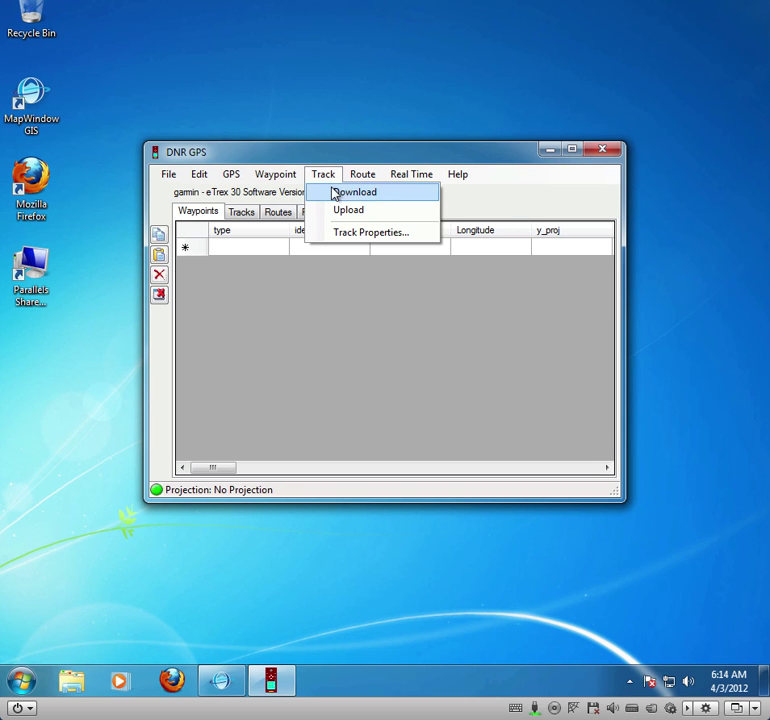
mouse_move(233, 177)
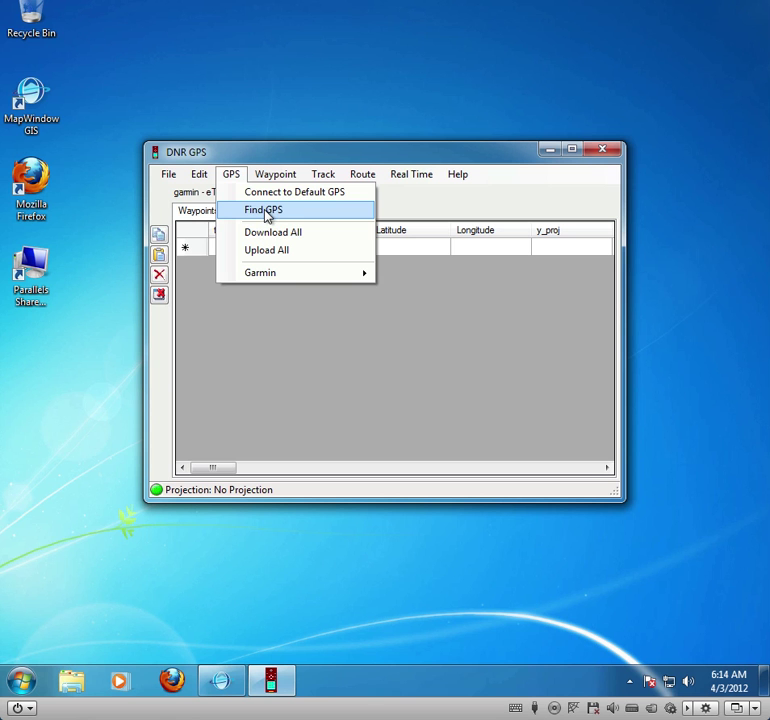
click(266, 216)
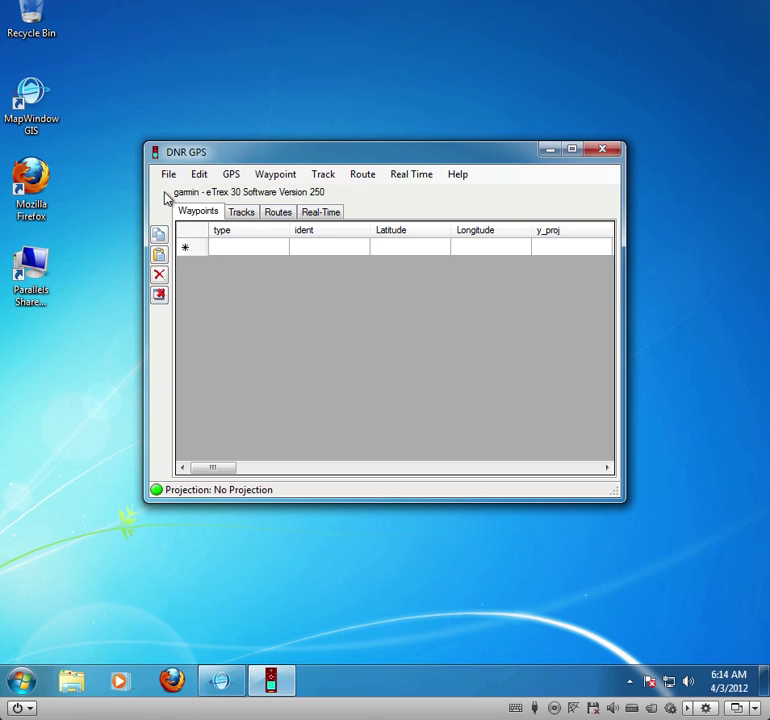
click(314, 180)
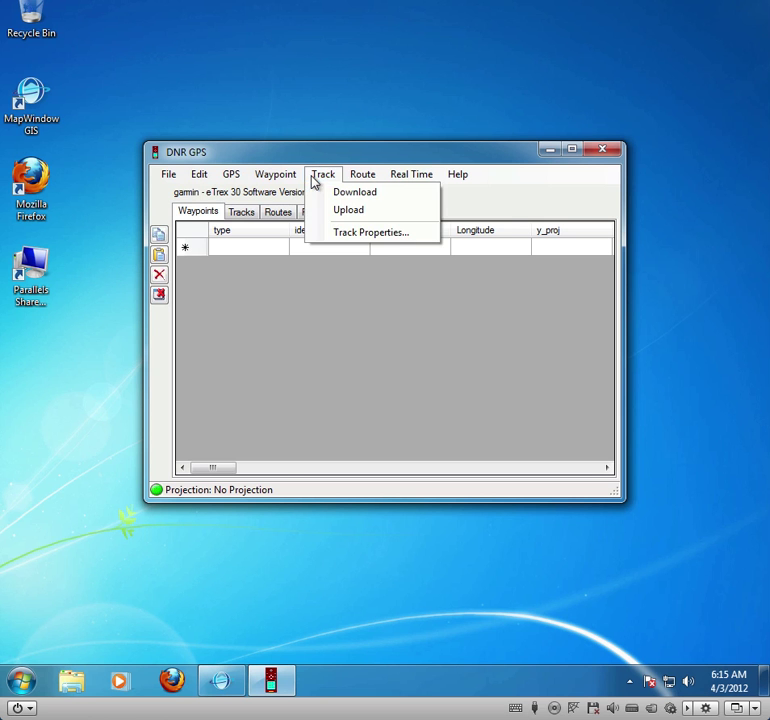
click(335, 191)
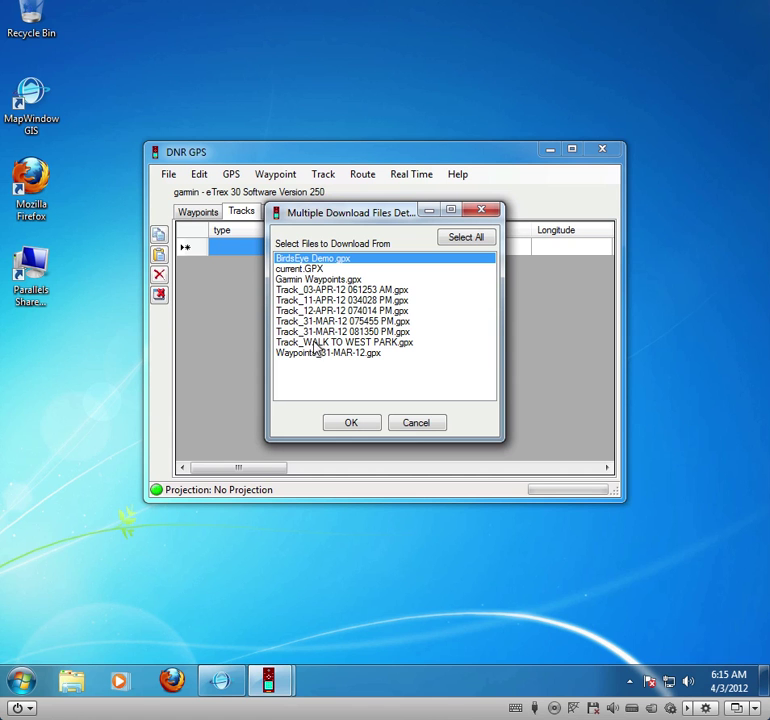
Download Track_03-APR-12 061253 AM.gpx, loading its 250 track points into the Tracks table
click(338, 291)
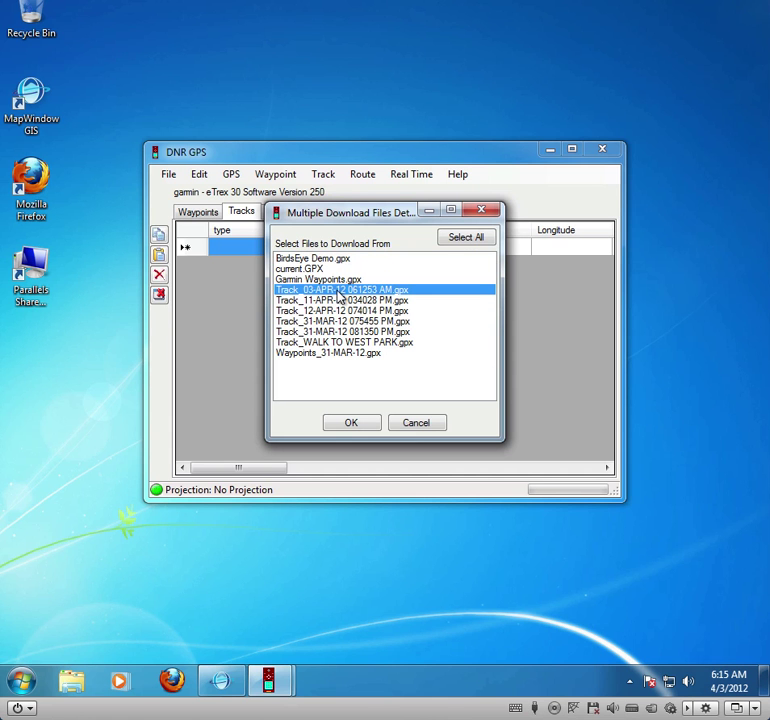
click(351, 423)
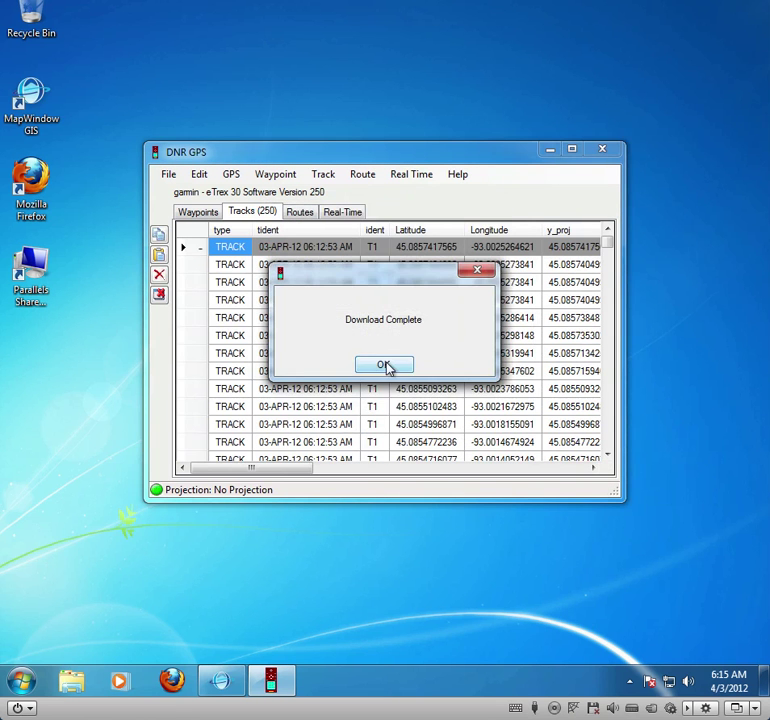
click(388, 366)
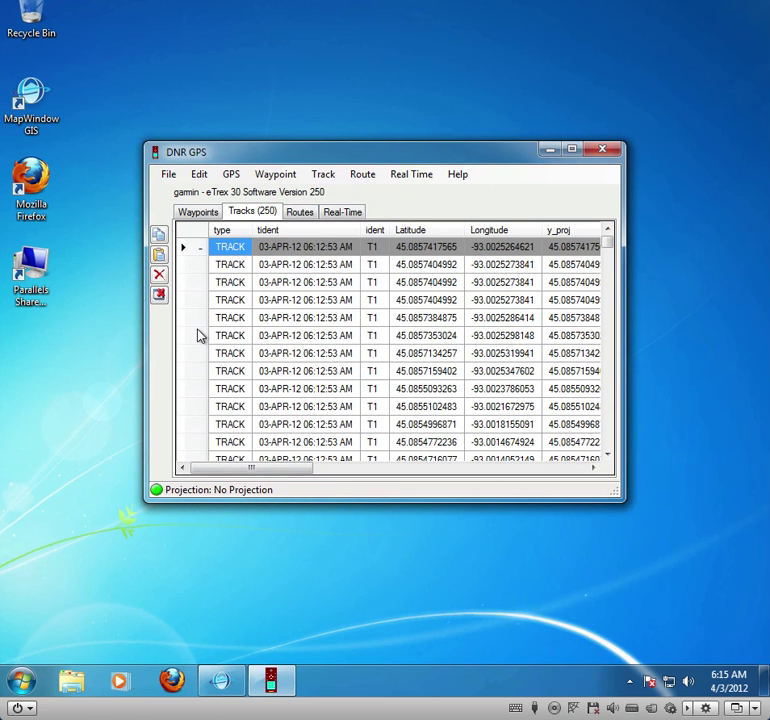
Export the track as a Line-type ESRI shapefile named eveningstroll.shp in Documents
click(170, 176)
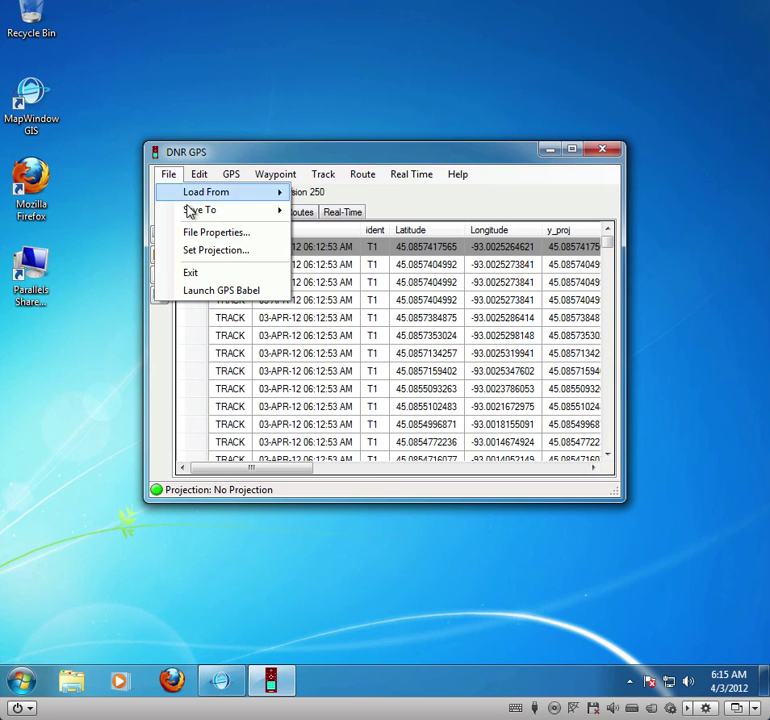
mouse_move(196, 212)
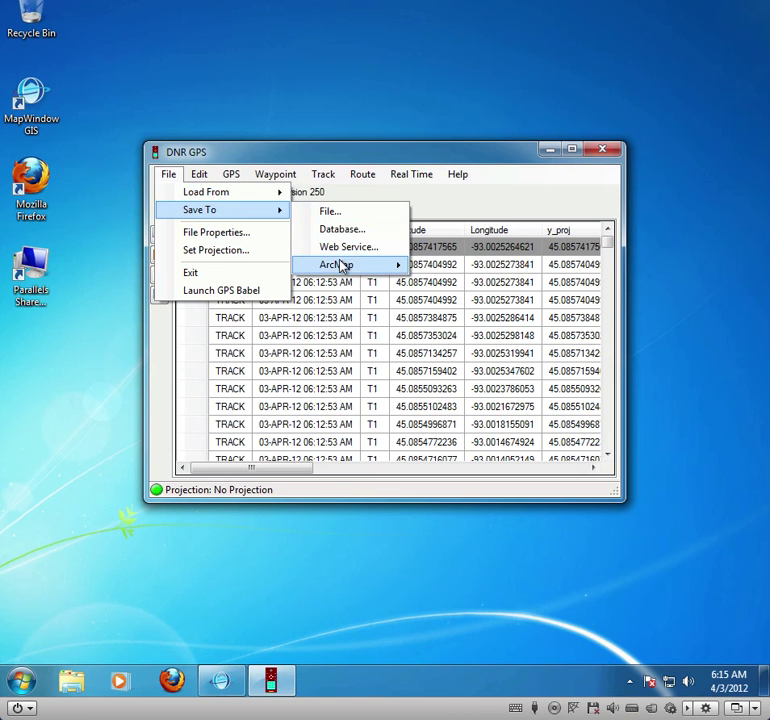
mouse_move(344, 266)
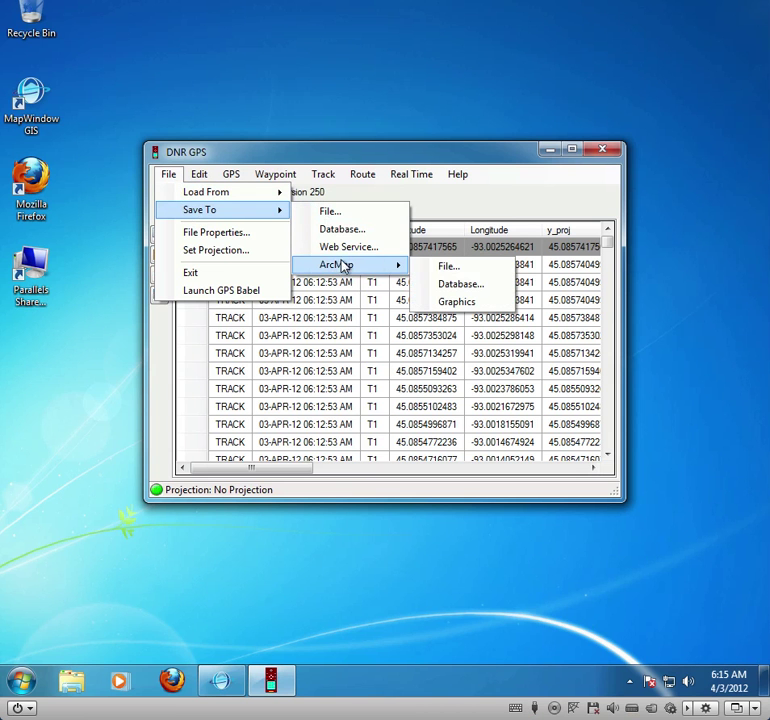
click(444, 269)
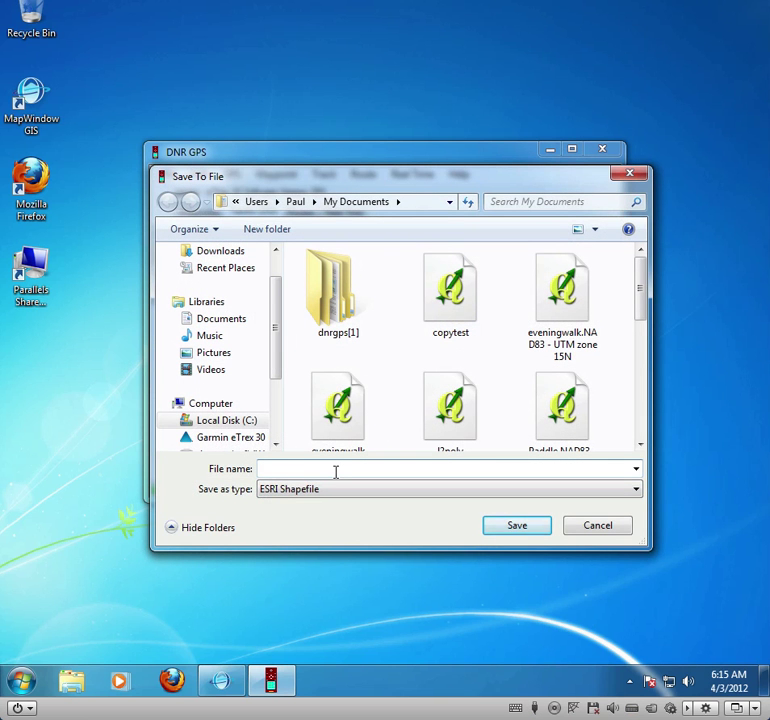
text(eveningst)
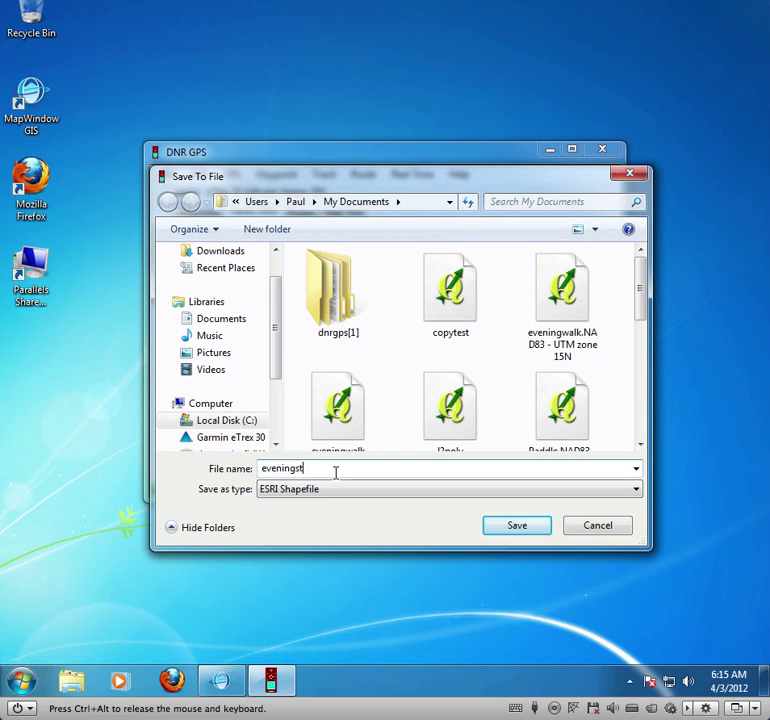
text(roll)
key(Return)
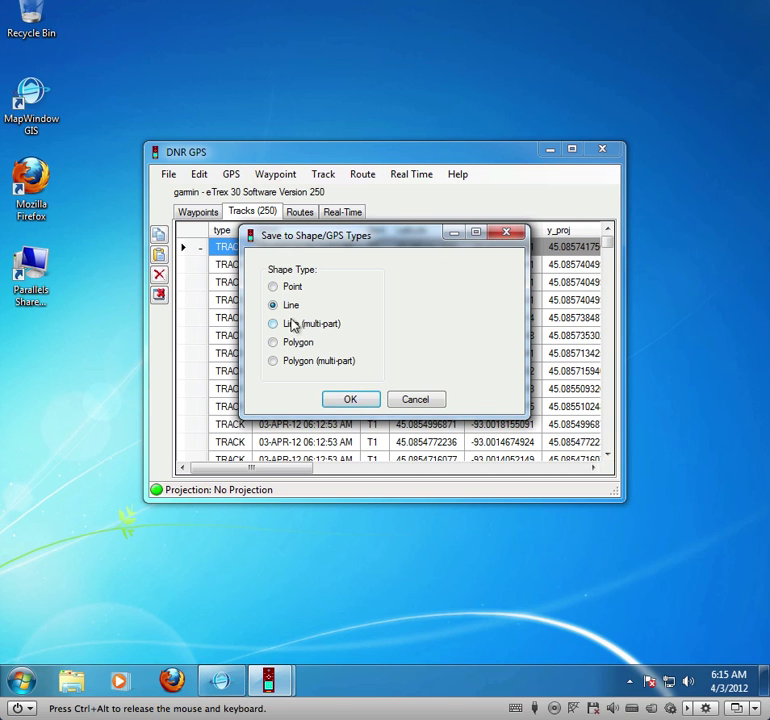
click(351, 400)
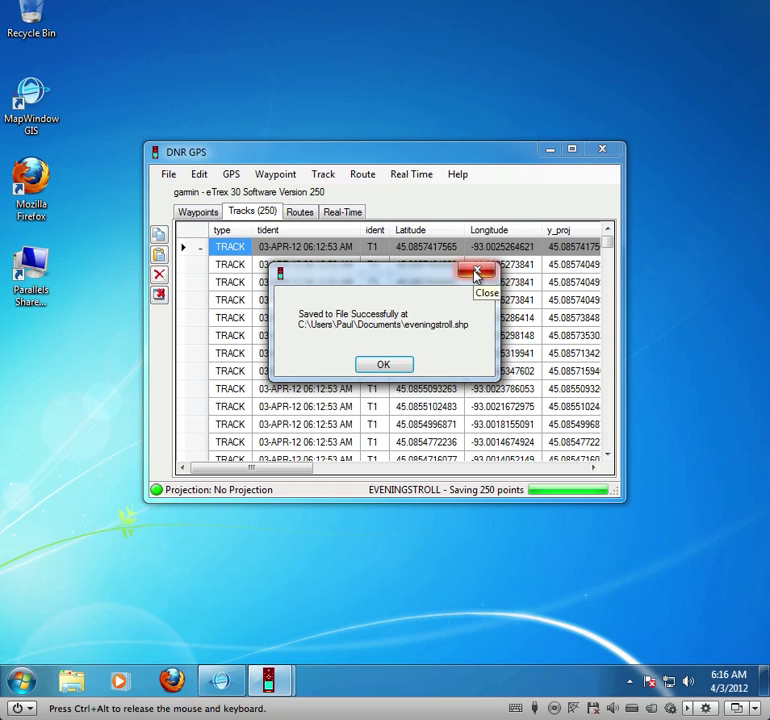
click(476, 274)
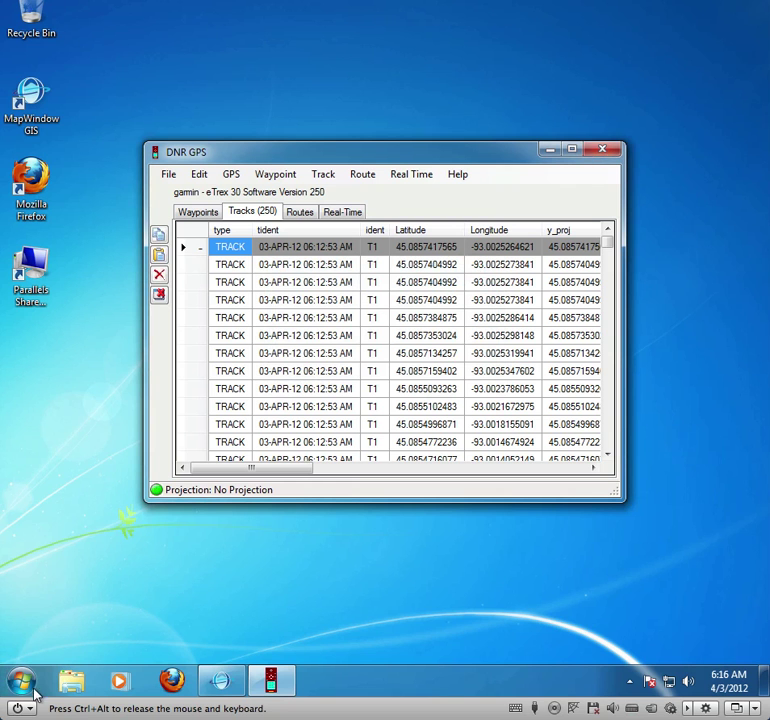
Add eveningstroll.shp as a MapWindow layer, reprojecting it from GCS_WGS_1984 to NAD83 / UTM zone 15N
click(220, 683)
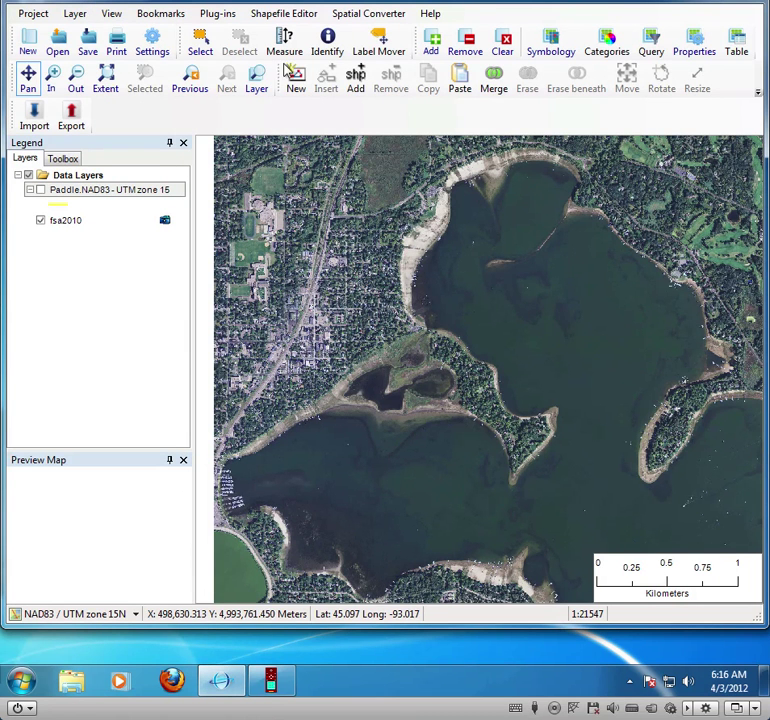
click(432, 48)
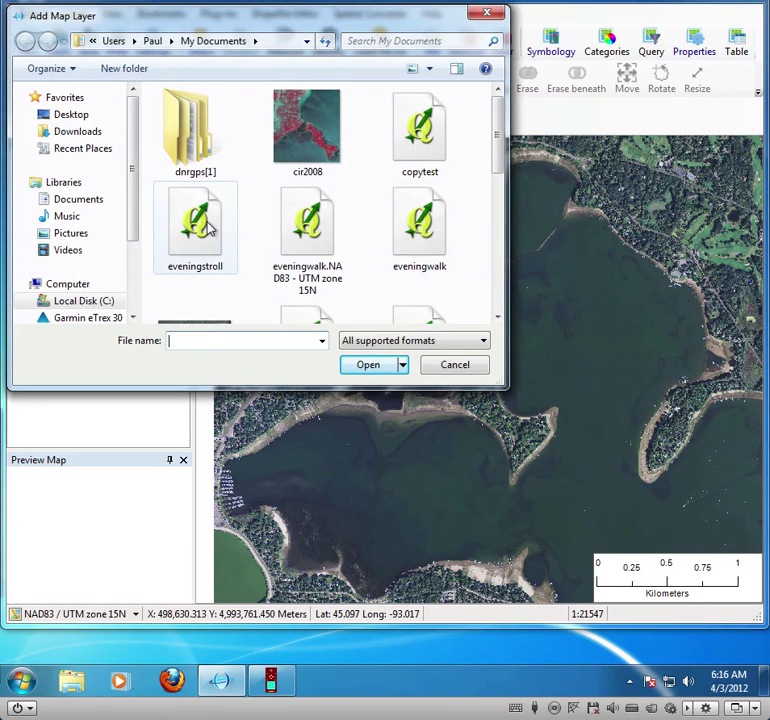
click(196, 228)
click(368, 366)
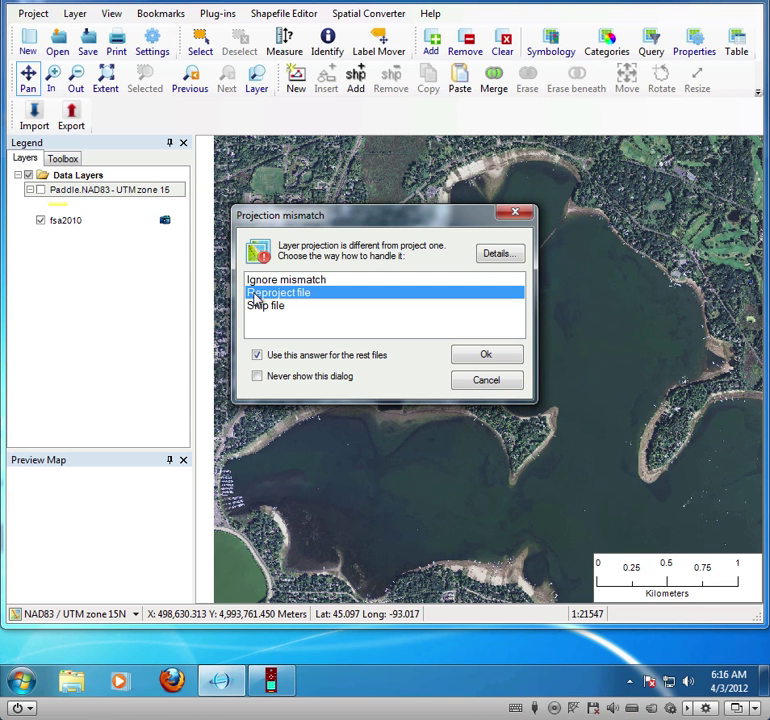
click(487, 356)
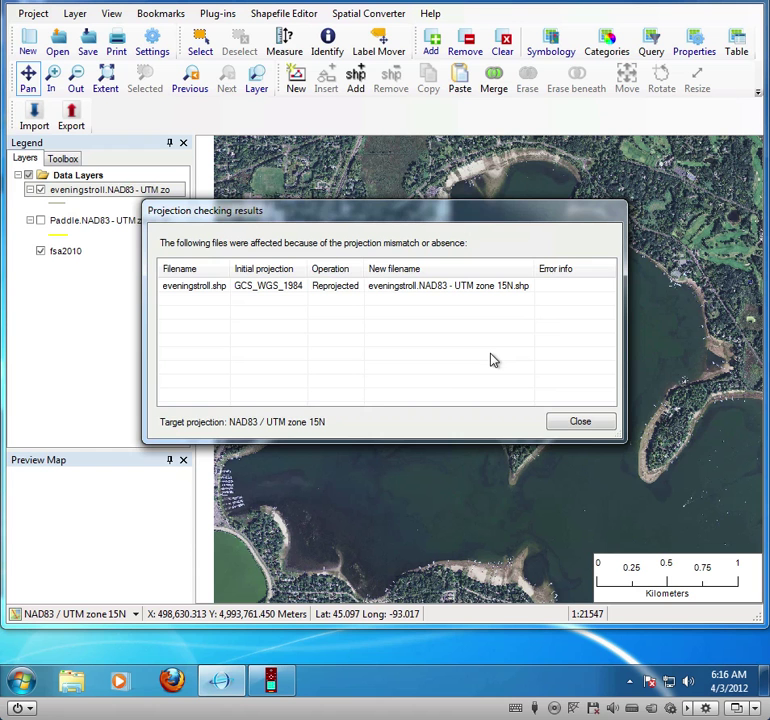
click(586, 421)
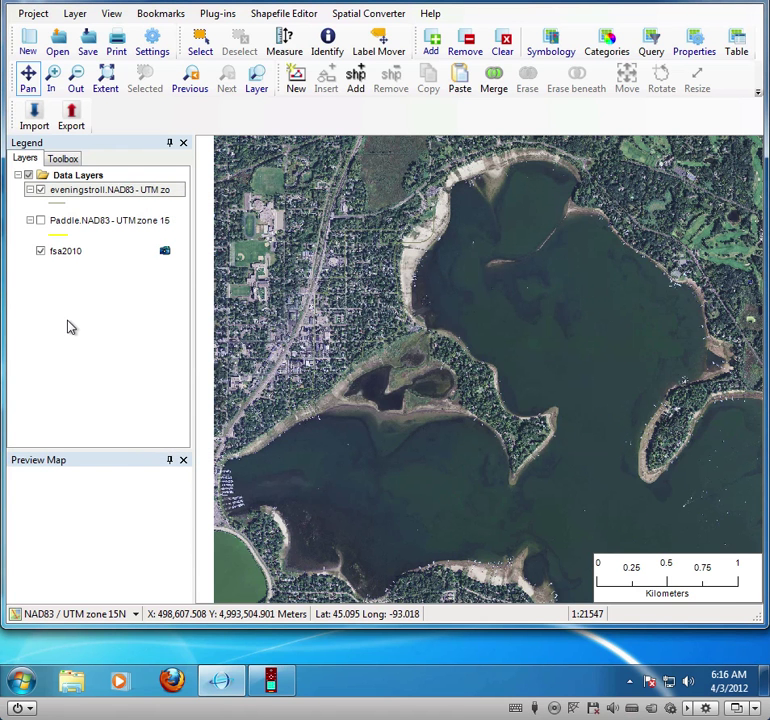
Change the eveningstroll layer's Polyline style colour to red and apply it
double_click(58, 206)
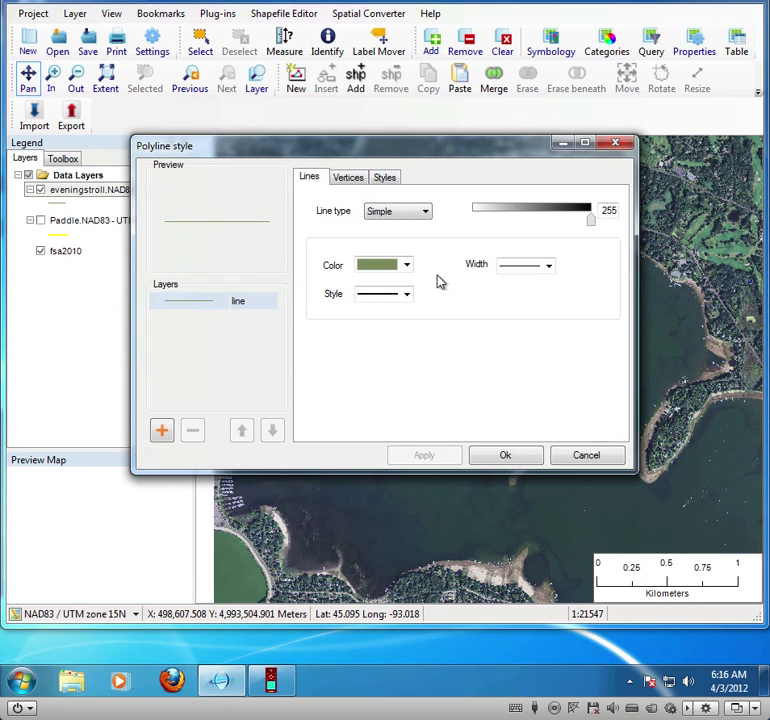
click(405, 266)
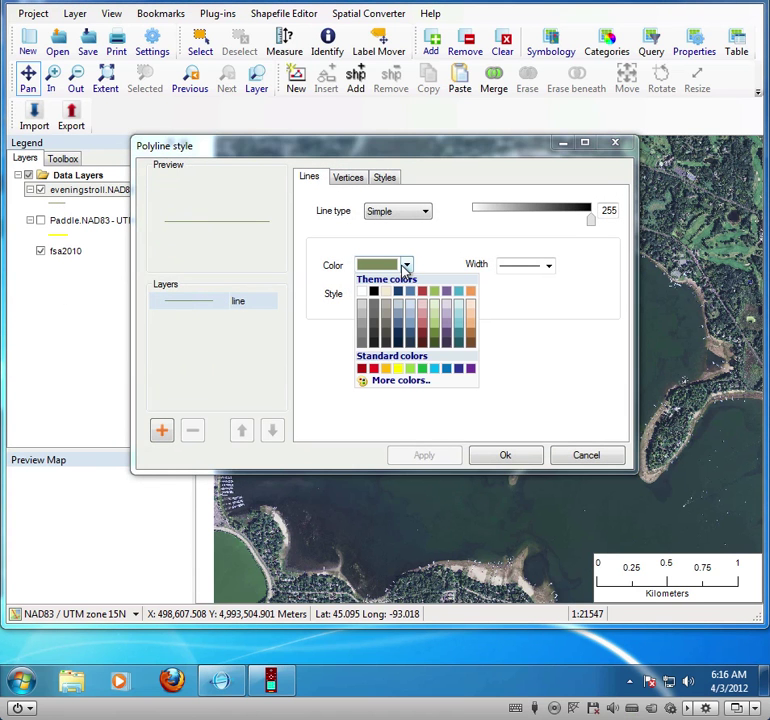
click(373, 368)
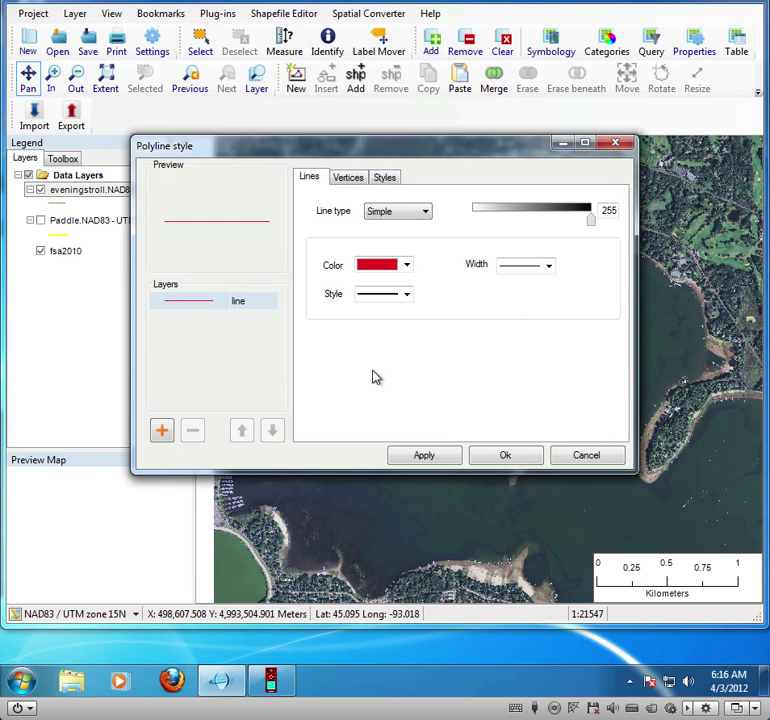
click(438, 459)
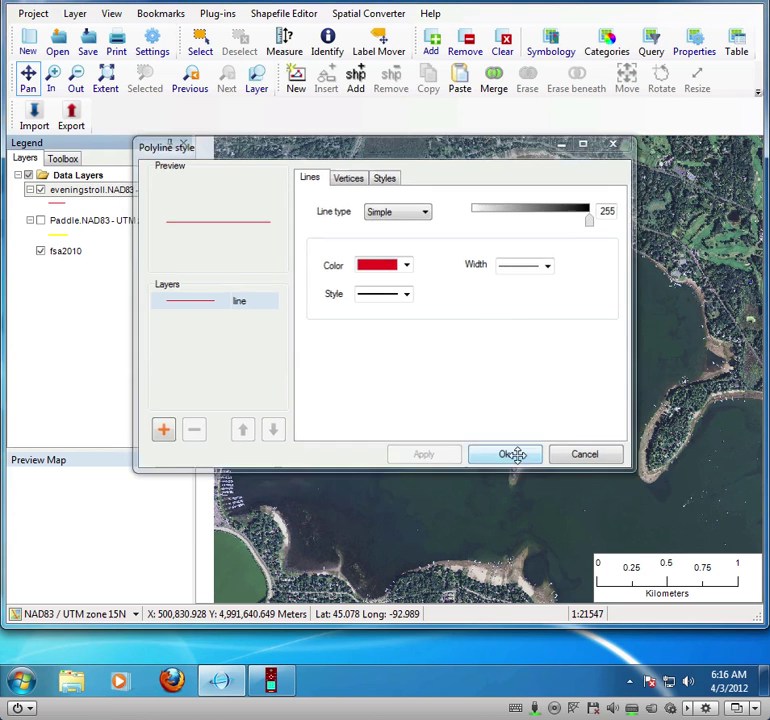
click(516, 455)
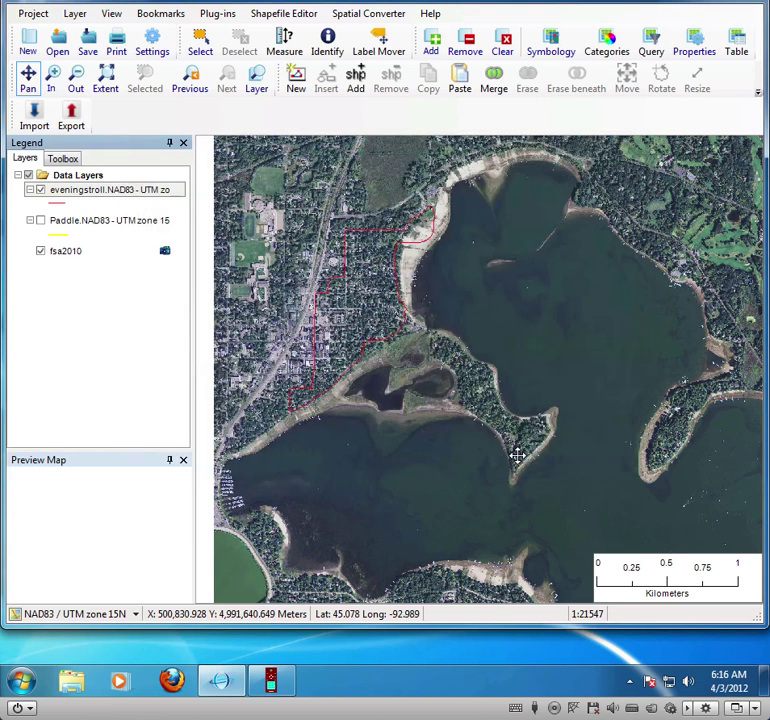
Zoom in with a rectangle around the red route beside the lake
click(51, 77)
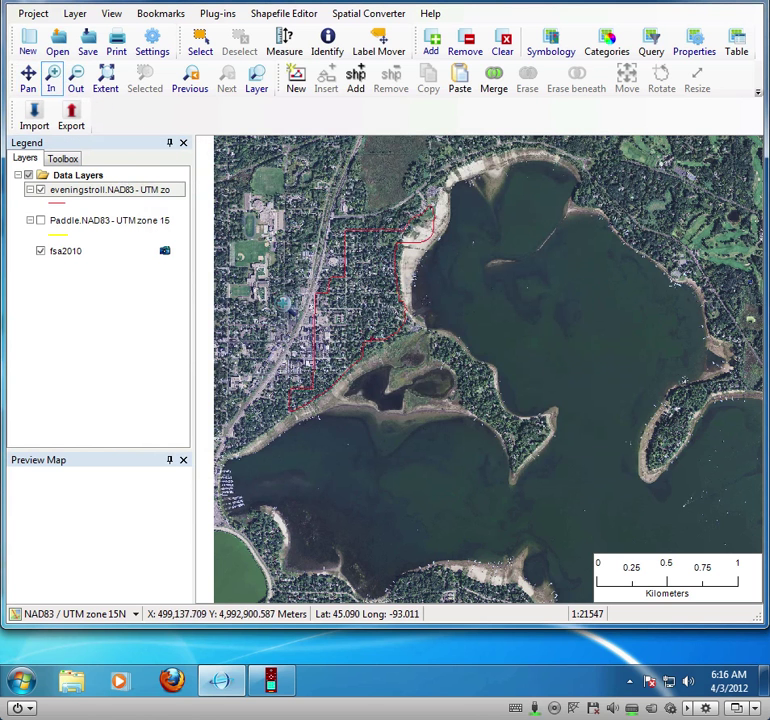
drag(285, 212, 459, 430)
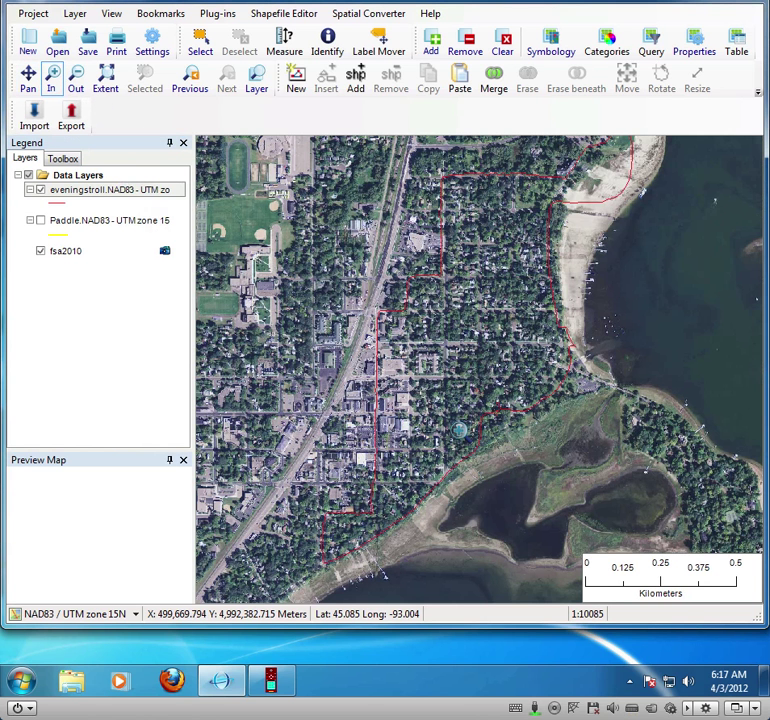